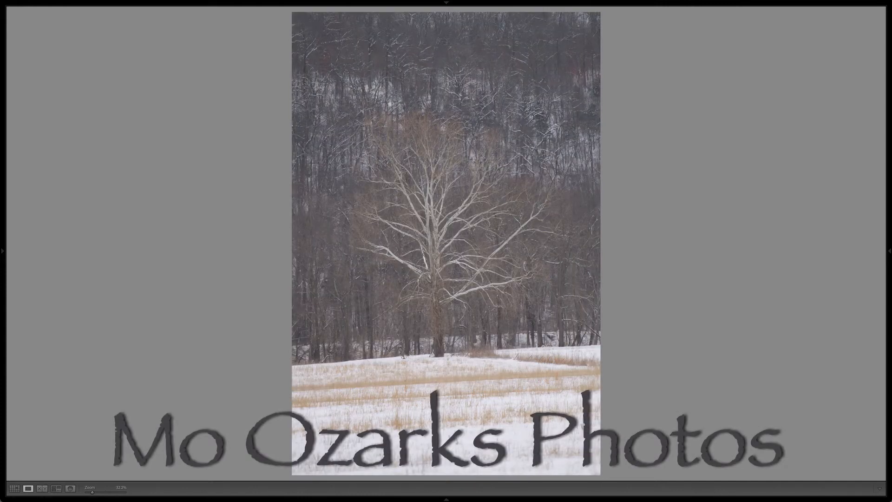
Open the tree photo in the Develop module and set the basic Highlights to -50 and Shadows to +50.
key("Tab")
mouse_move(727, 4)
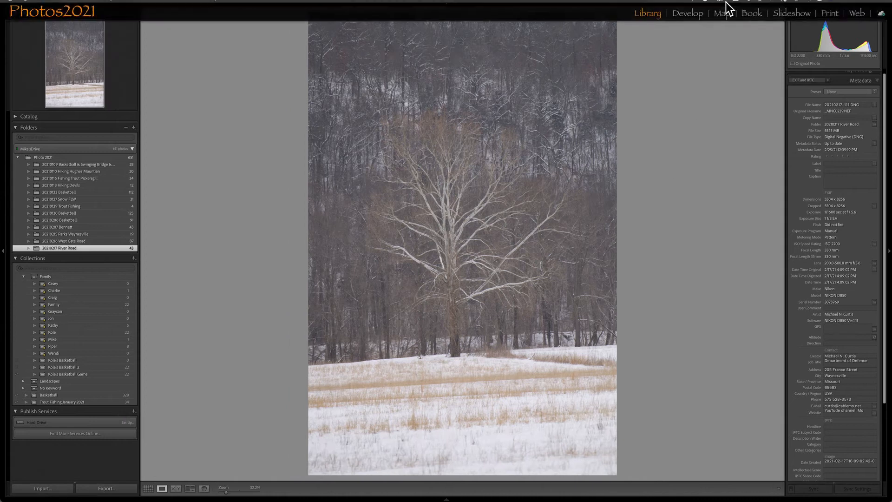
left_click(695, 17)
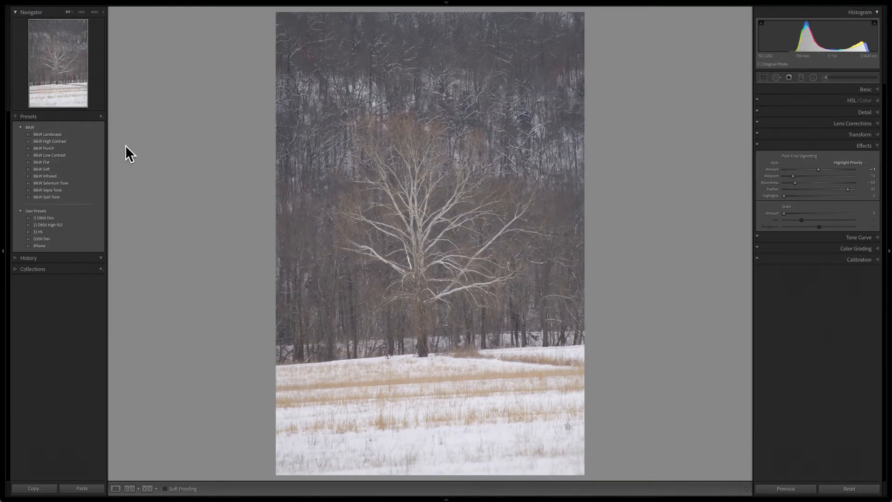
left_click(864, 90)
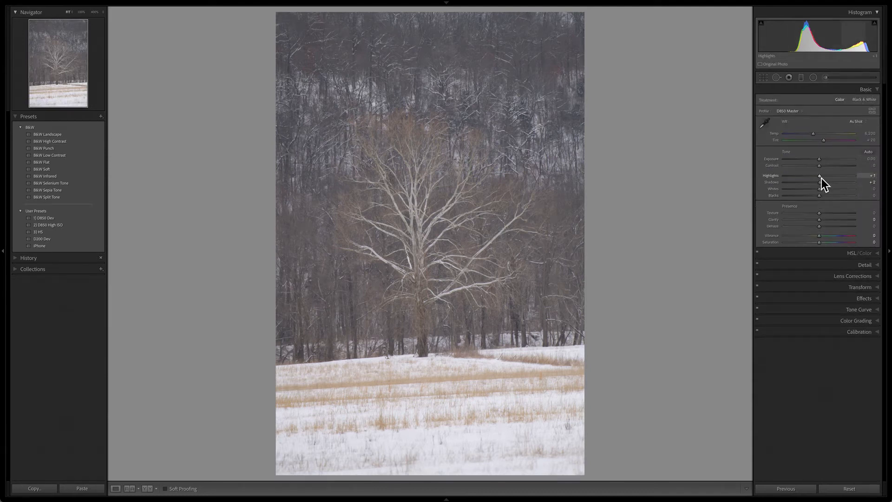
left_click_drag(822, 177, 804, 180)
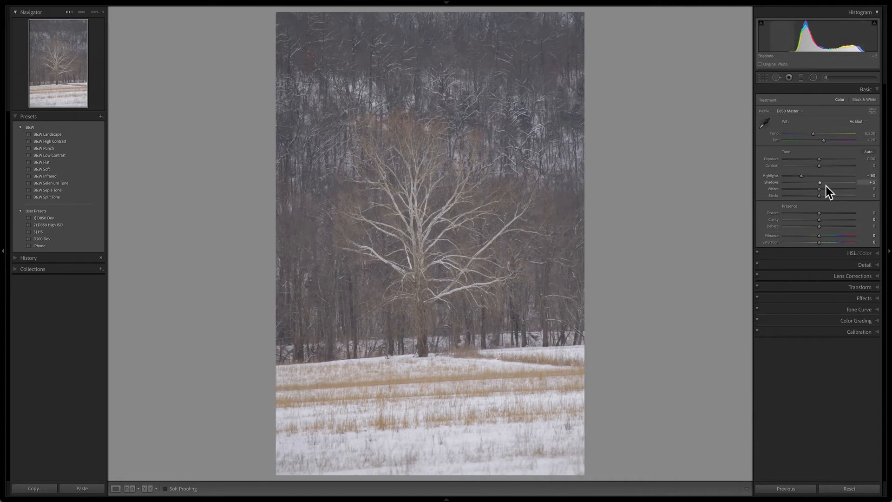
left_click_drag(822, 185, 839, 185)
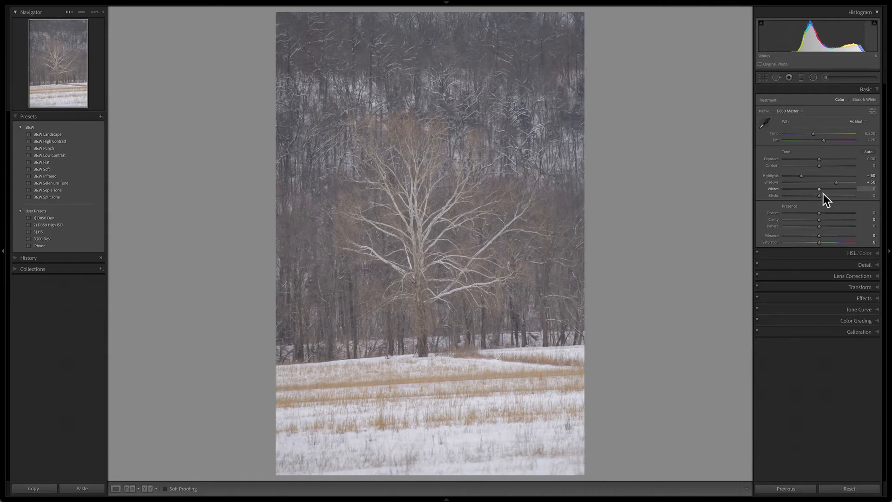
Set Whites to +62 and Blacks to -59, and adjust the white balance to Temp 6,087 and Tint +15.
key("alt")
left_click_drag(821, 191, 843, 194)
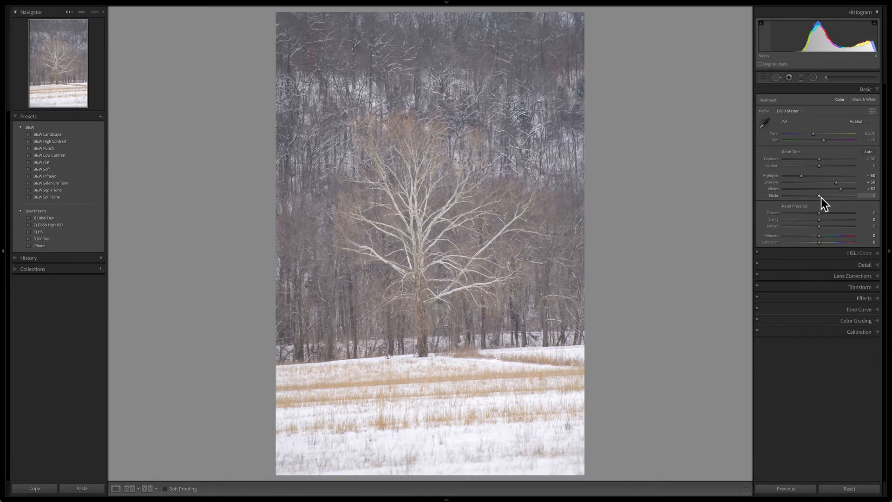
left_click_drag(820, 197, 801, 197)
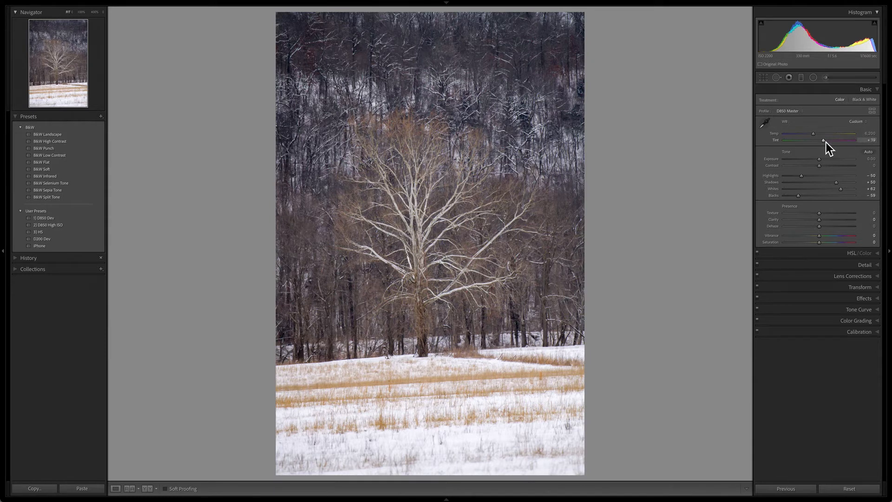
left_click_drag(827, 142, 825, 143)
left_click_drag(816, 137, 815, 137)
Set the sharpening amount to 60 and noise reduction to Luminance 25 and Color 19, and compare the result with the original photo.
left_click(865, 265)
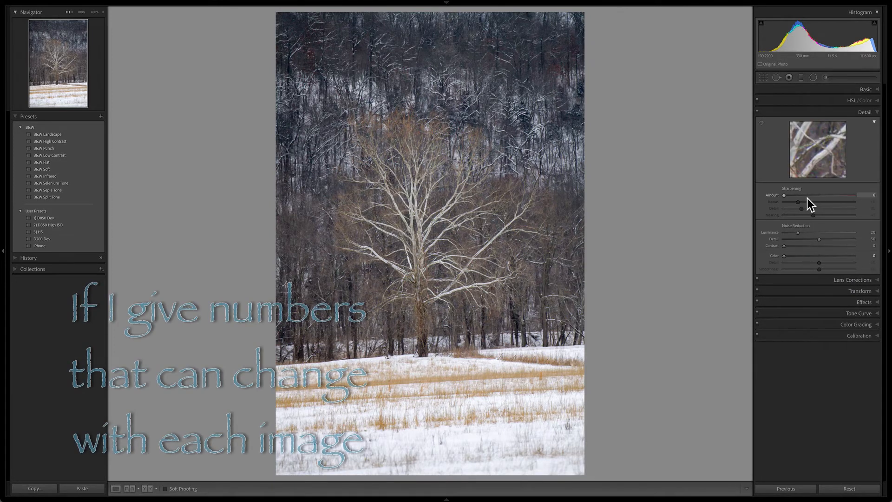
left_click(807, 196)
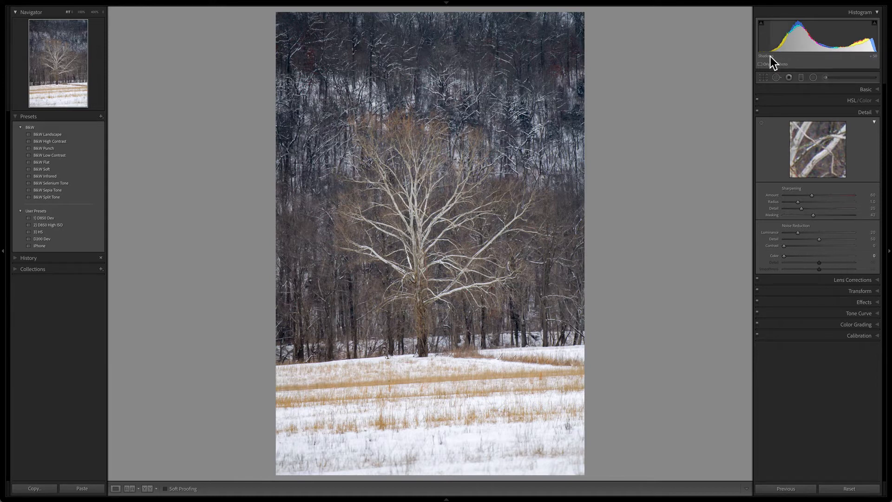
left_click(515, 332)
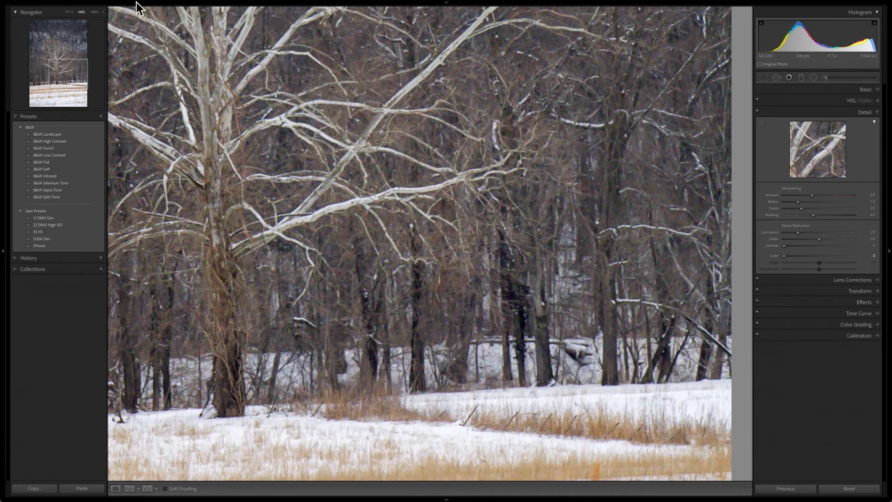
left_click(94, 12)
left_click(542, 303)
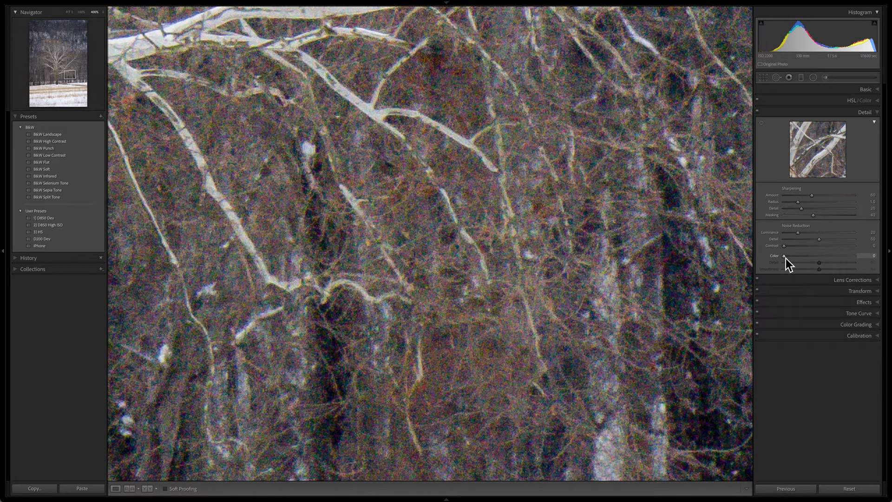
left_click_drag(786, 258, 787, 259)
left_click(71, 14)
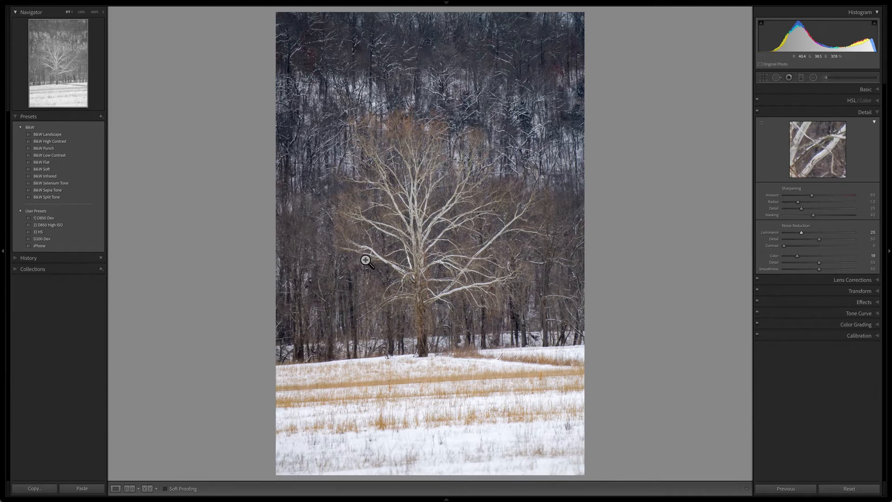
key("backslash")
key("backslash")
key("backslash")
key("backslash")
Turn on chromatic aberration removal and lens profile corrections for the photo.
left_click(861, 280)
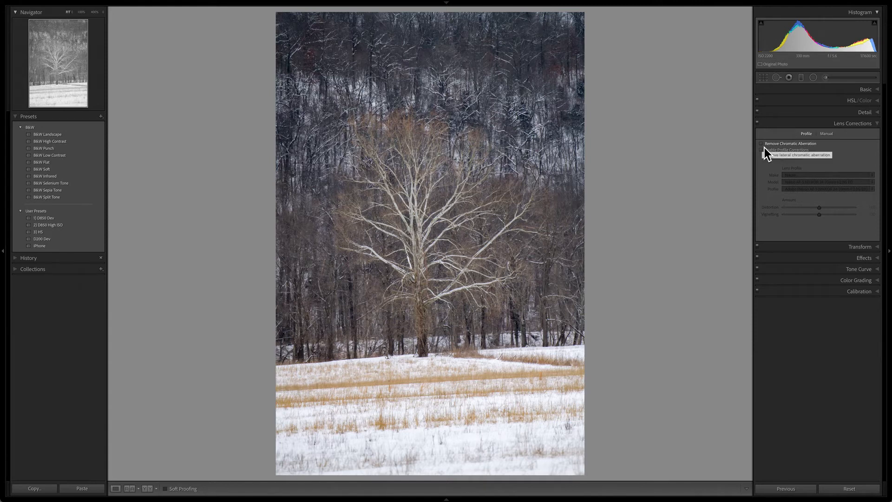
left_click(765, 147)
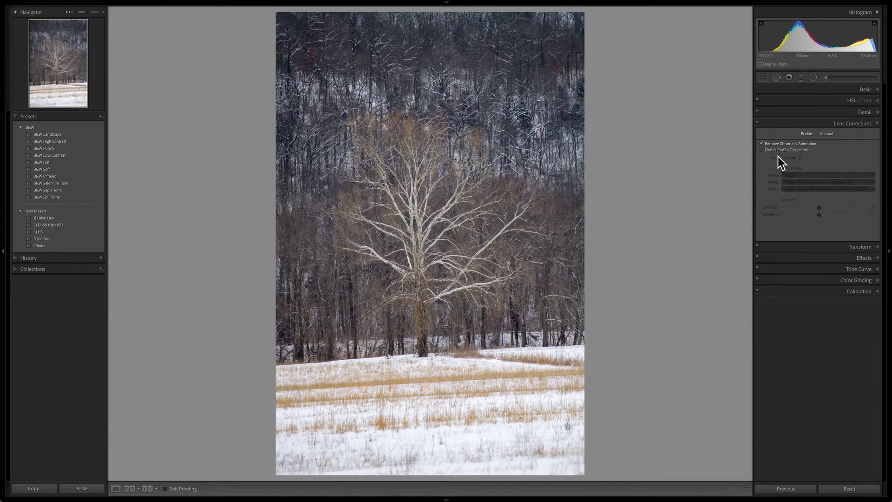
left_click(763, 151)
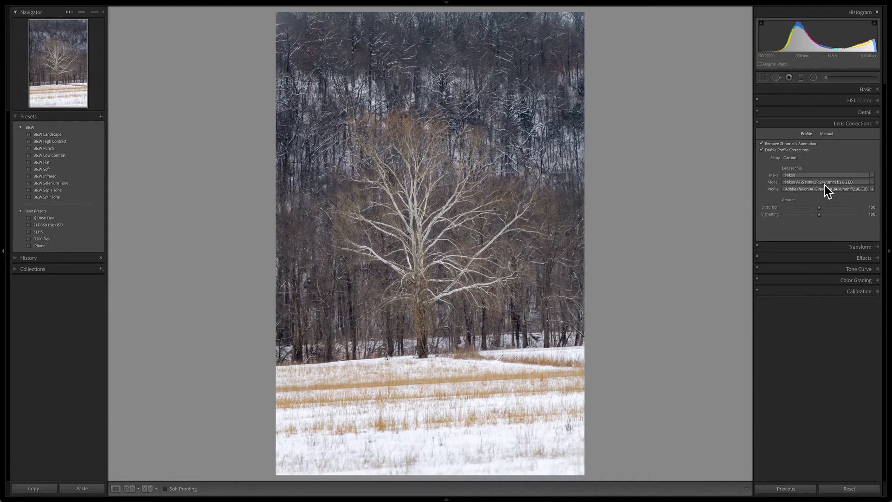
Shape the post-crop vignette with Amount -14, Midpoint 11, Roundness -74 and Feather 79.
left_click(880, 260)
left_click_drag(819, 172, 816, 172)
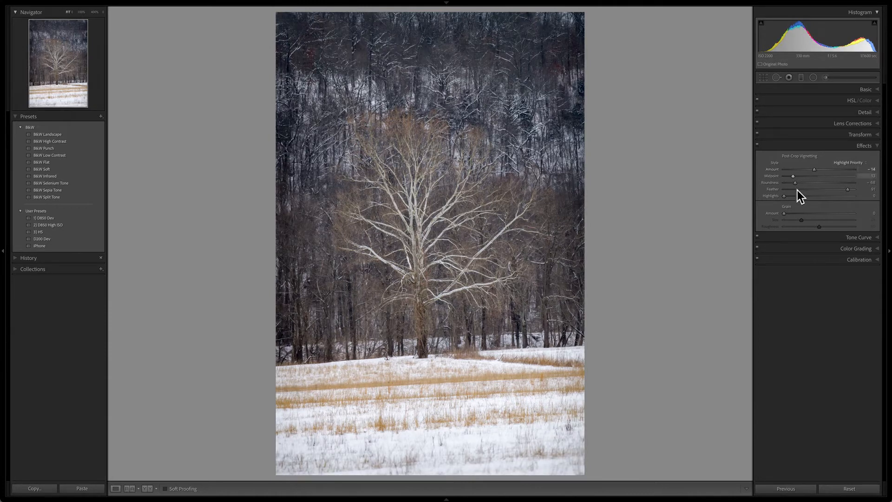
left_click_drag(849, 191, 774, 191)
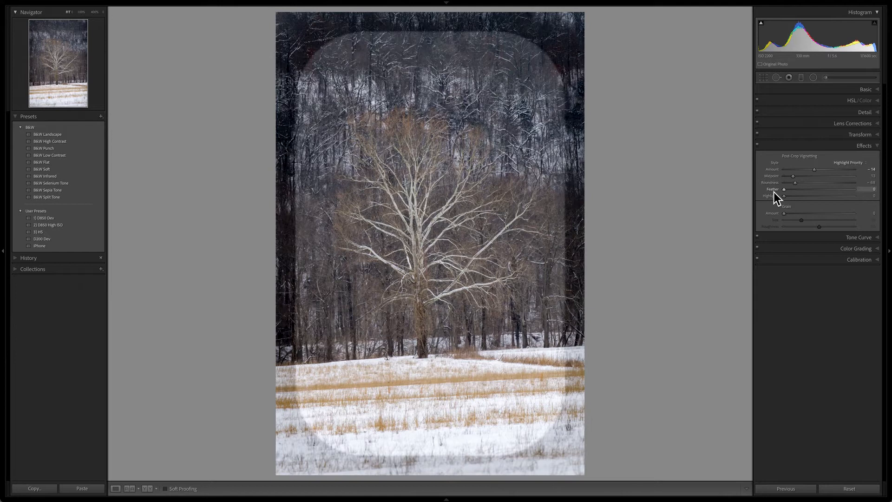
left_click(815, 177)
left_click(815, 183)
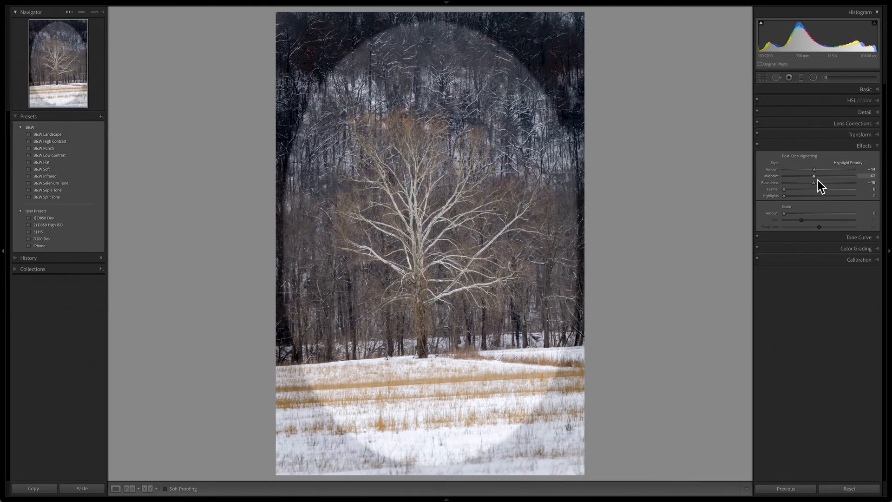
left_click_drag(816, 179, 843, 199)
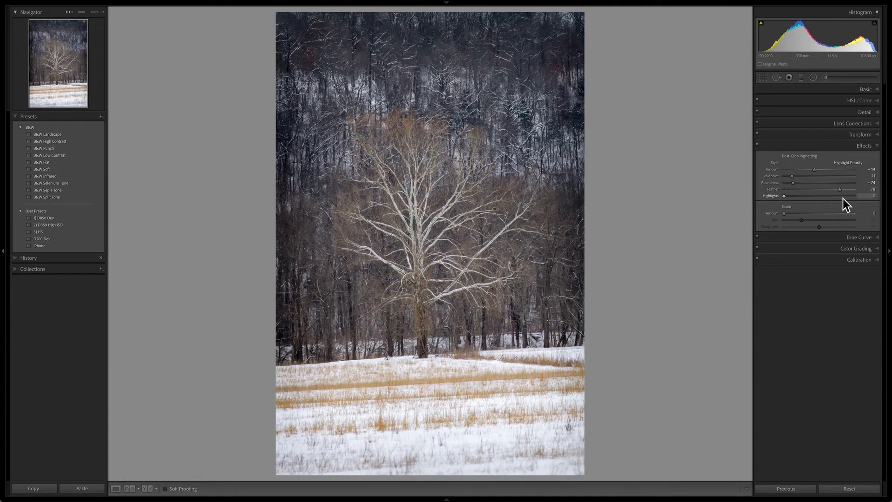
Straighten the photo along the tree's vertical trunk and apply the crop.
left_click(869, 90)
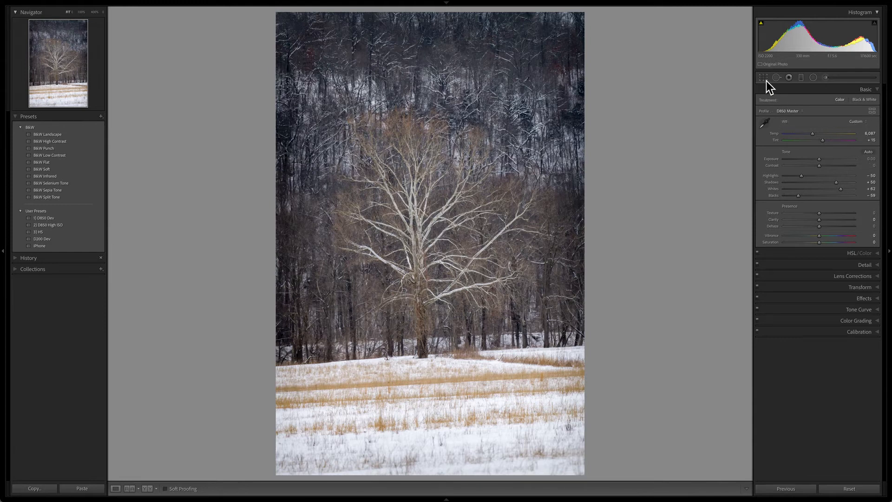
left_click(766, 81)
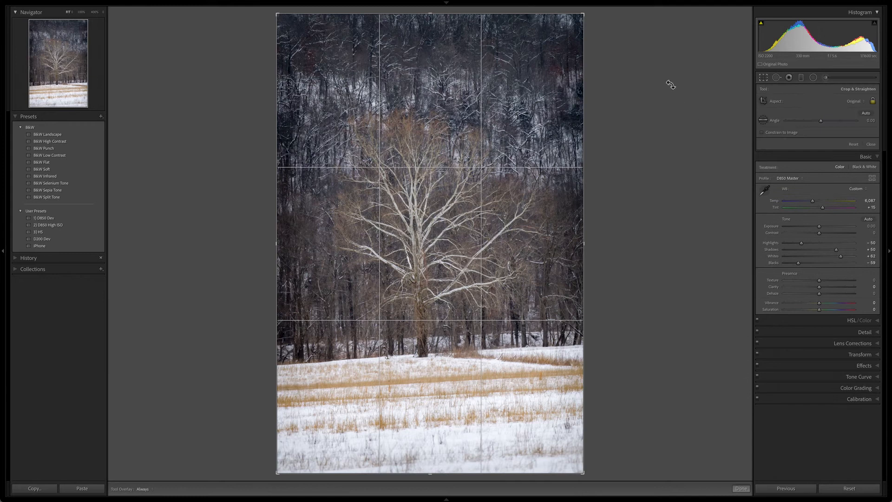
left_click(768, 123)
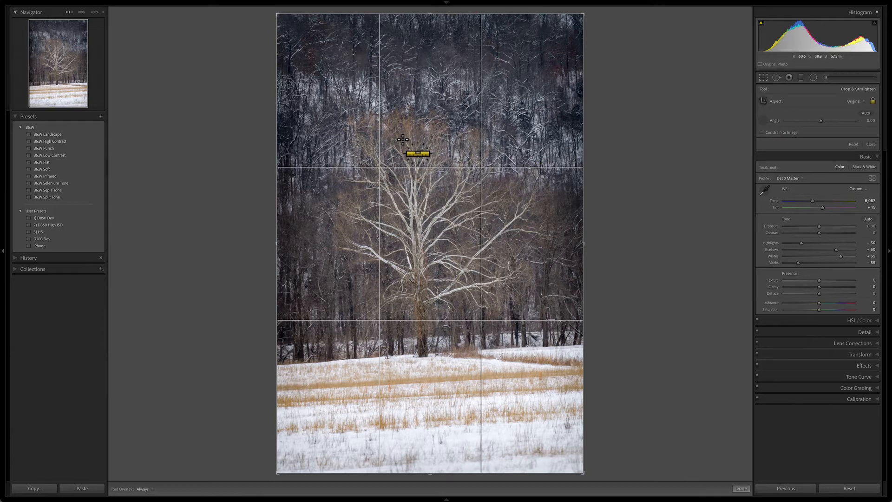
left_click_drag(415, 122, 420, 358)
key("Return")
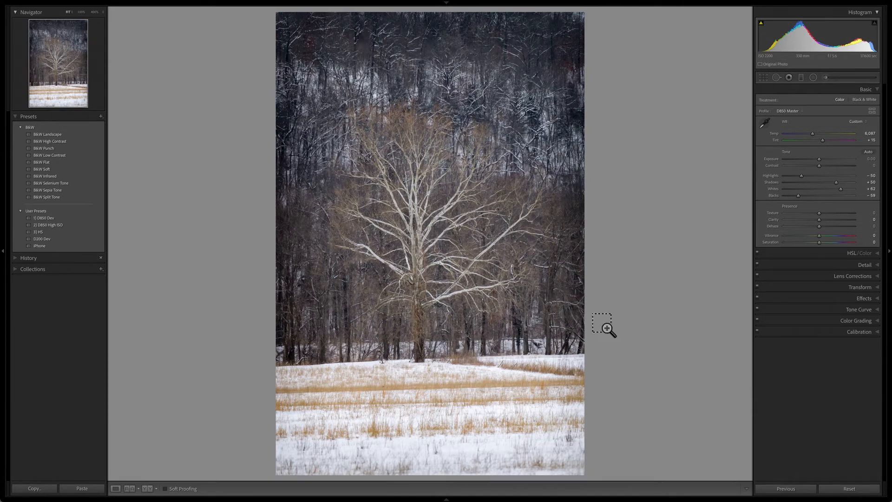
Switch to Photoshop with the photo and paint white on the Darken layer's mask over the foreground snow with an 800 px brush.
key("super+e")
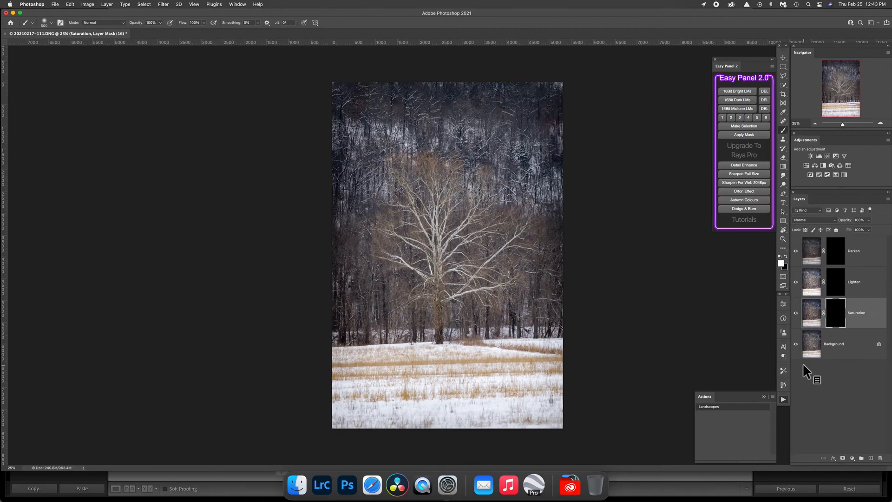
left_click(835, 254)
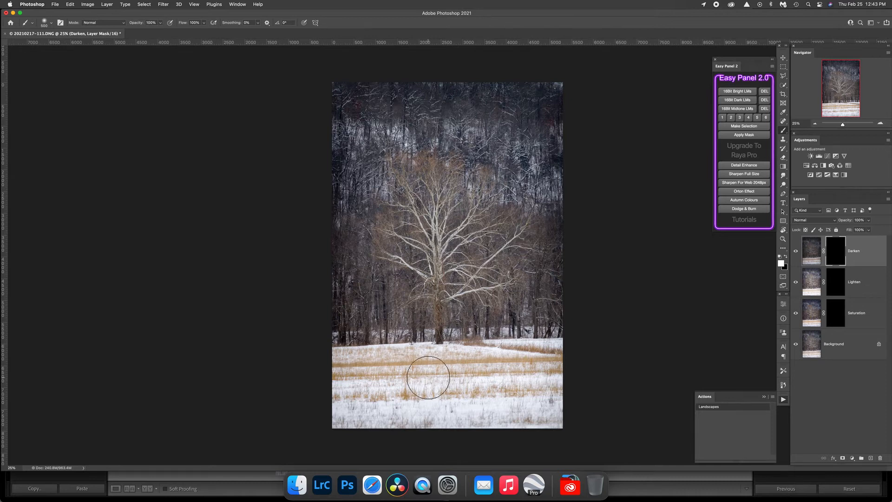
key("bracketright")
key("bracketright")
key("bracketright")
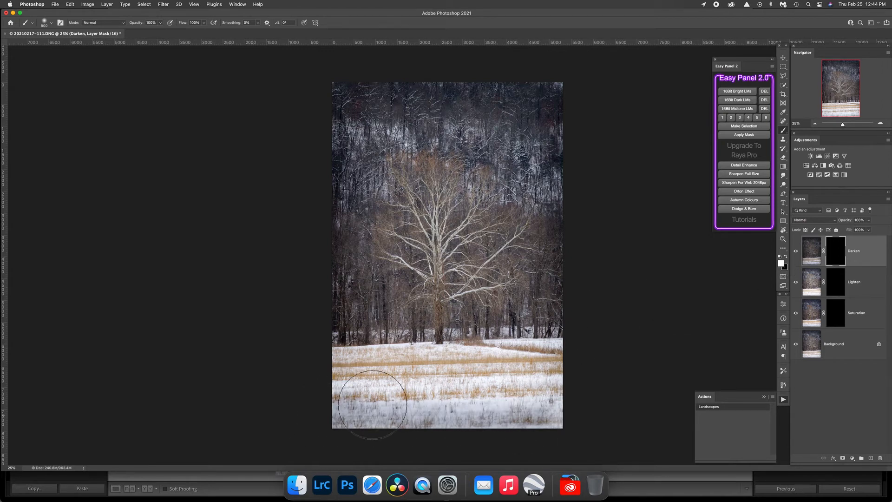
left_click_drag(372, 404, 592, 408)
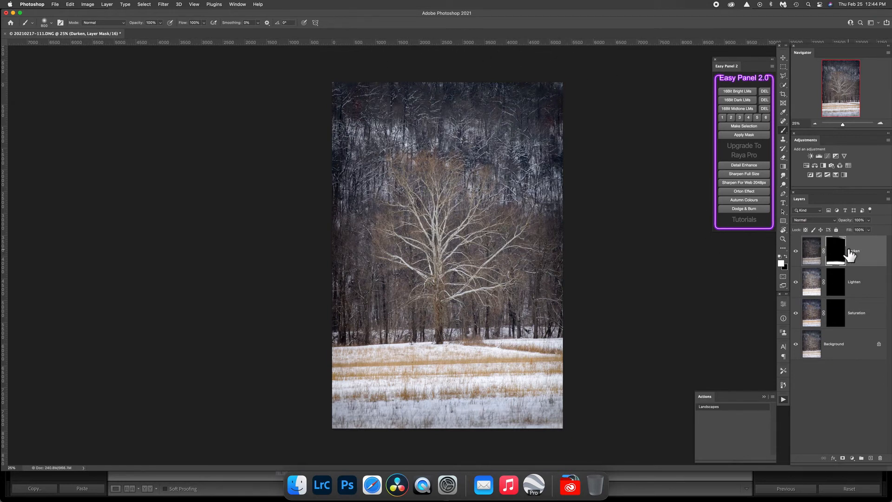
Refine the Darken layer's mask with Smooth 100 and Feather 157.5 px.
double_click(842, 253)
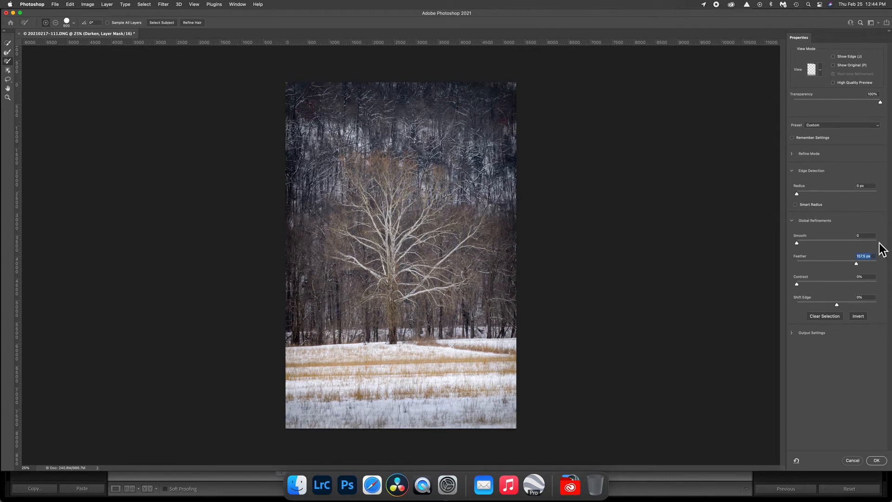
mouse_move(796, 243)
left_mouse_down()
mouse_move(862, 245)
mouse_move(882, 258)
left_mouse_up()
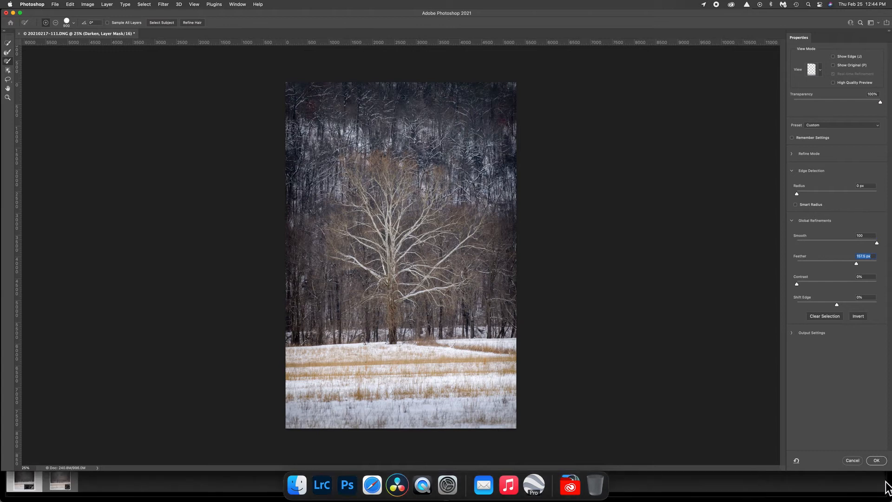
left_click(880, 460)
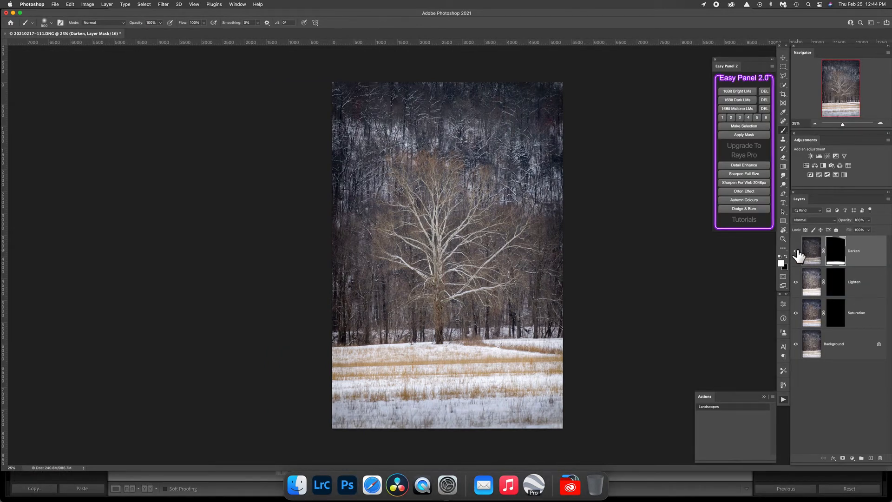
Lower the Darken layer's opacity to 50% and compare the image with that layer hidden and shown.
left_click(869, 228)
left_click_drag(861, 231, 858, 231)
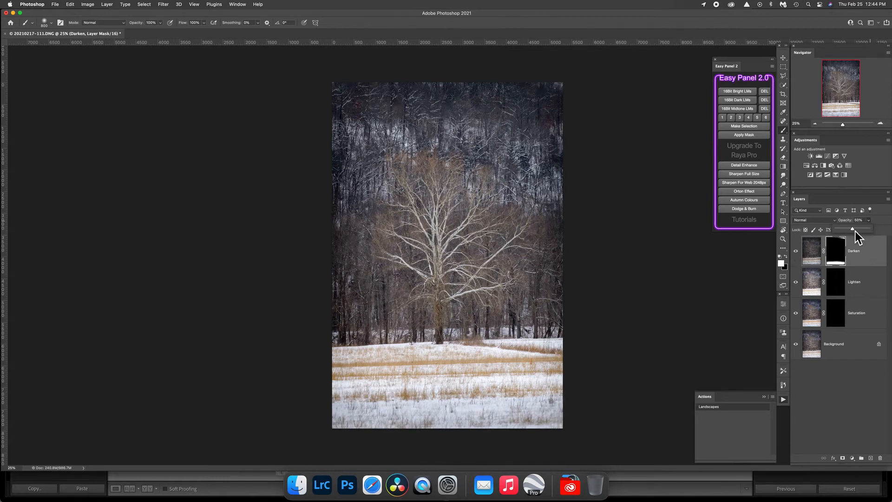
left_click(796, 252)
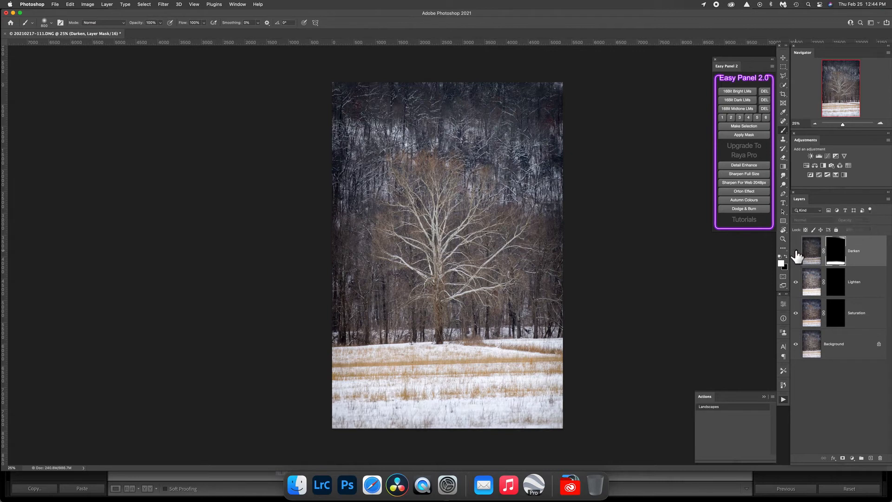
left_click(796, 251)
left_click(796, 252)
left_click(796, 251)
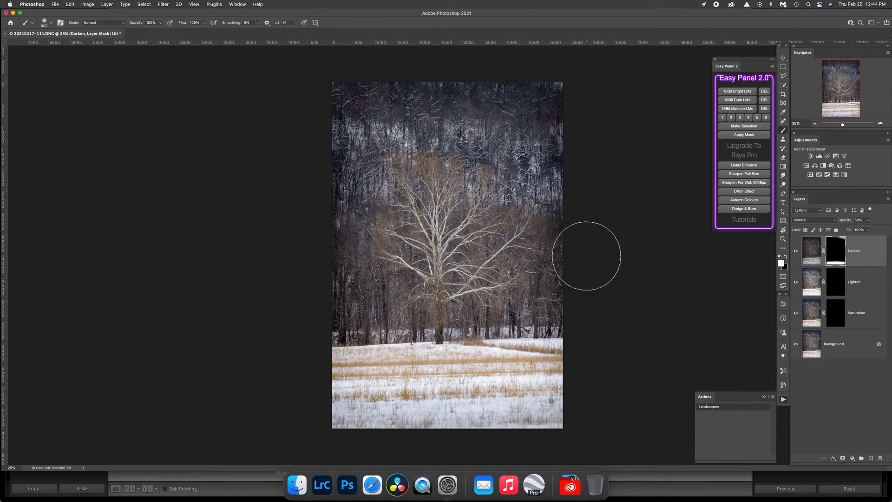
Paint white on the Lighten layer's mask along the tree's branches with a 40 px brush and compare with that layer hidden and shown.
left_click(784, 239)
left_click(683, 241)
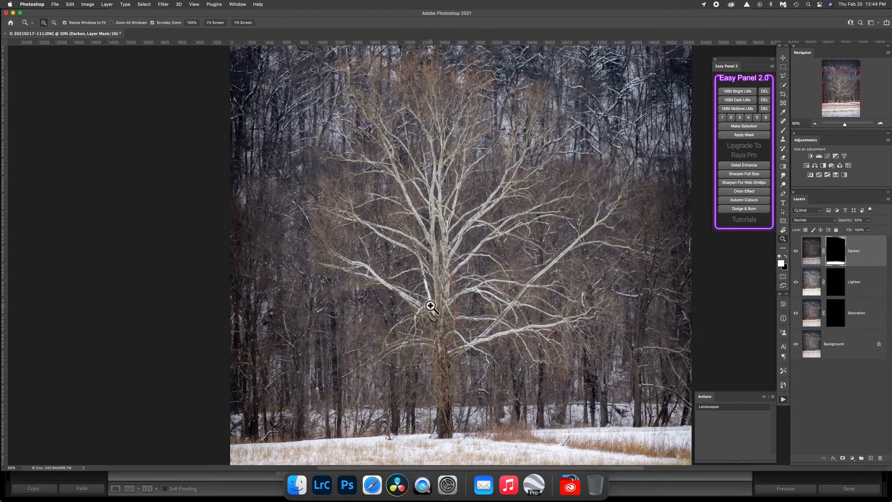
left_click(831, 288)
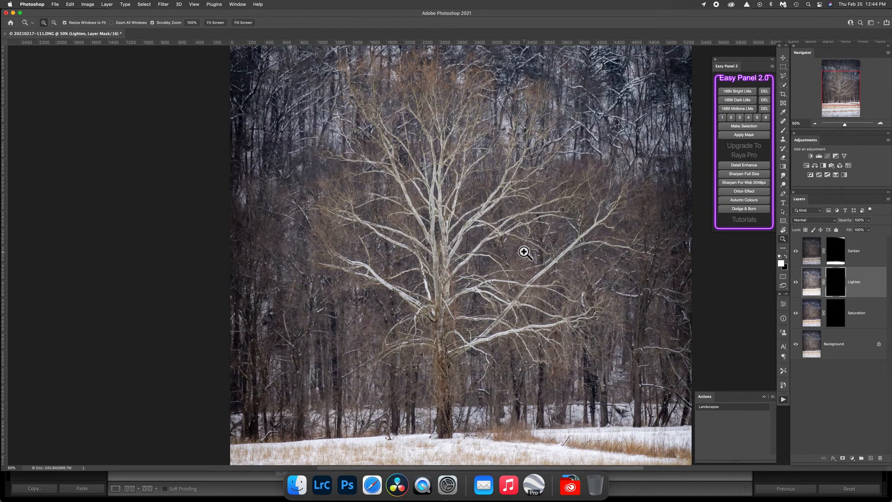
key("b")
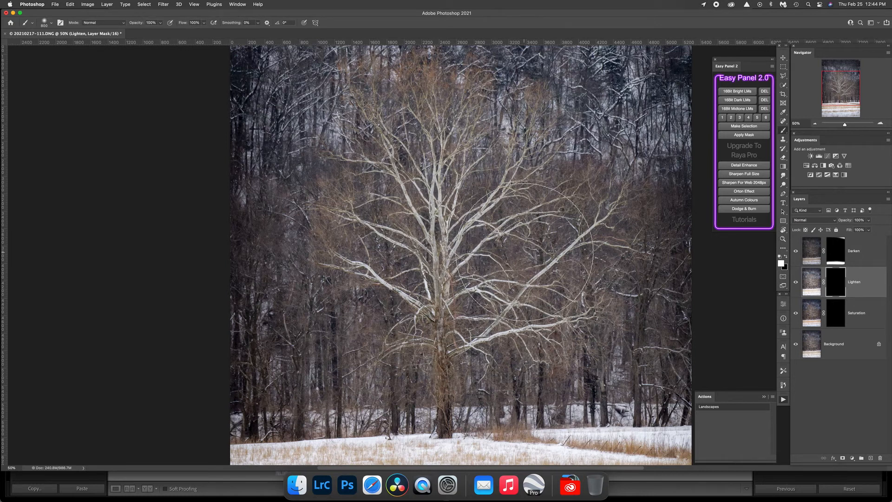
key("bracketleft")
key("bracketleft")
key("bracketleft")
key("bracketleft")
key("bracketleft")
key("bracketleft")
key("bracketleft")
key("bracketleft")
key("bracketleft")
key("bracketleft")
key("bracketleft")
key("bracketleft")
left_click(482, 339, "shift")
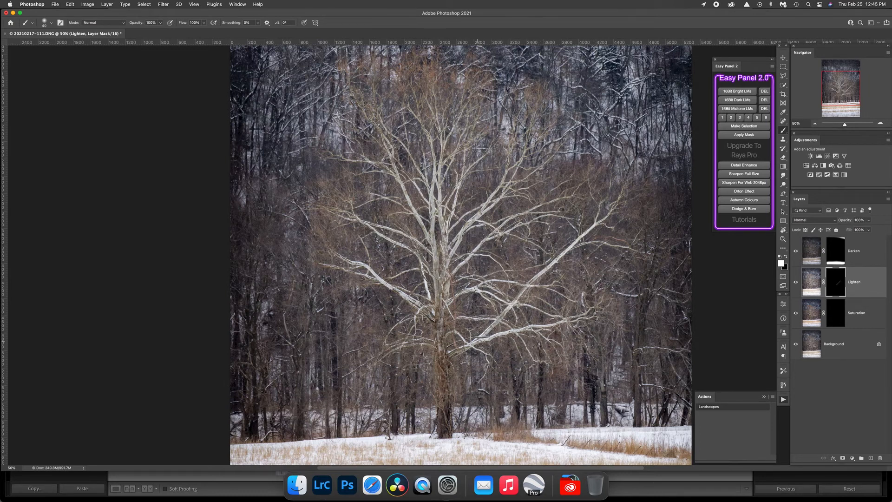
left_click(576, 320, "shift")
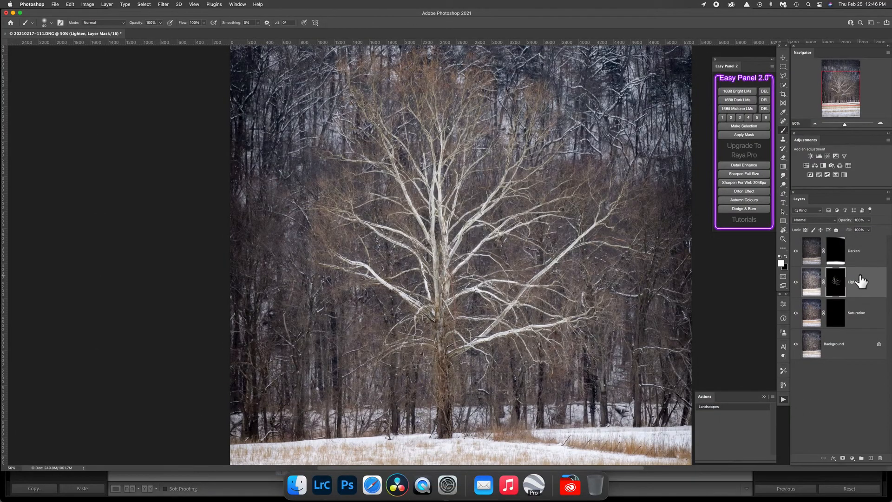
left_click(795, 282)
left_click(795, 282)
left_click(795, 282)
left_click(795, 282)
Paint white on the Lighten layer's mask over the snow near the tree line and the snowy hillside patches with a 175 px brush.
key("z")
key("super+0")
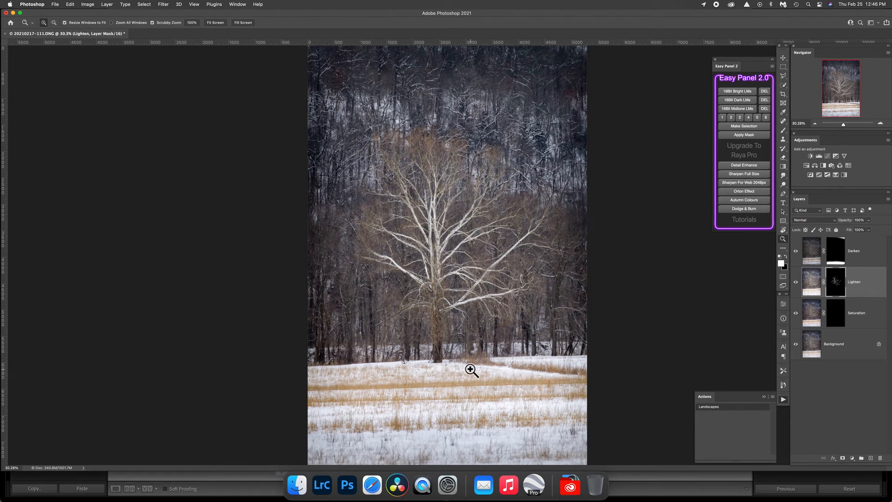
key("b")
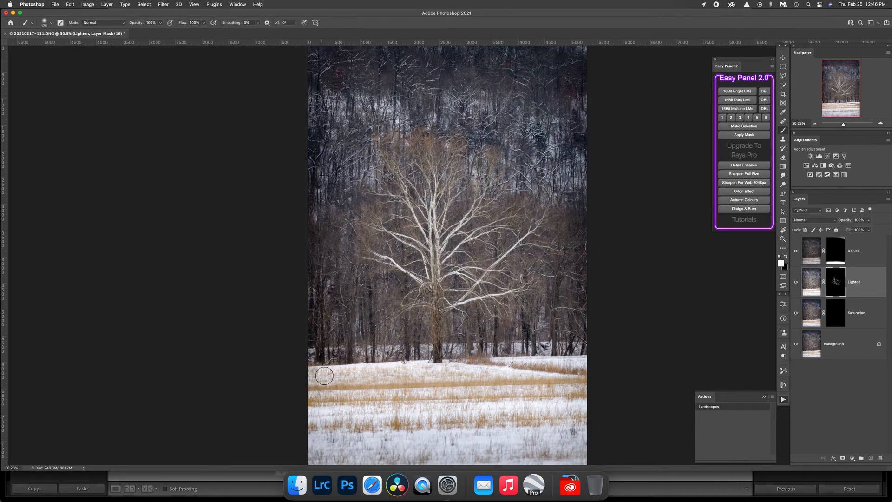
left_click_drag(325, 375, 474, 369)
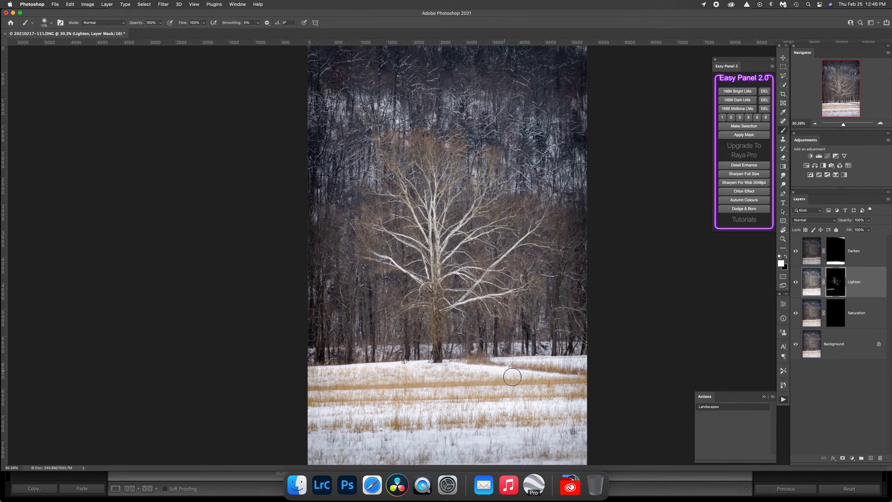
left_click_drag(505, 363, 604, 362)
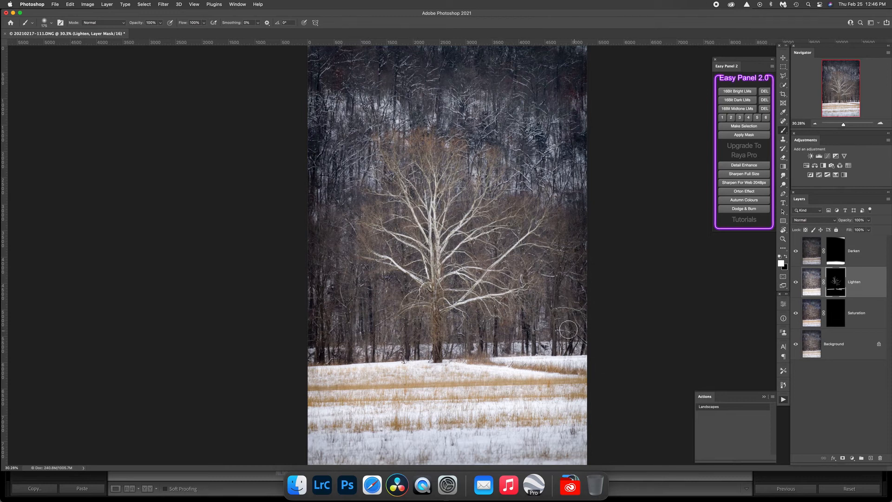
left_click_drag(386, 108, 407, 128)
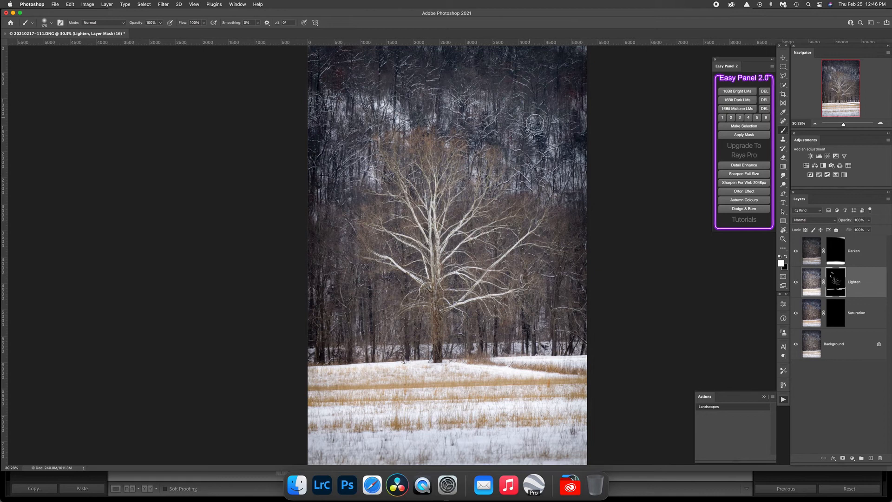
left_click_drag(535, 123, 561, 151)
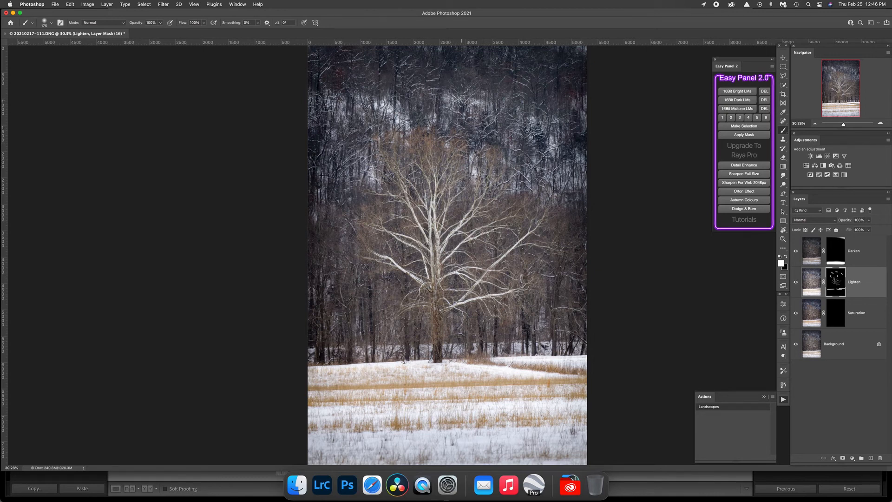
Lower the Lighten layer's opacity to 53% and refine its mask with Smooth 100 and Feather about 40 px.
left_click(796, 283)
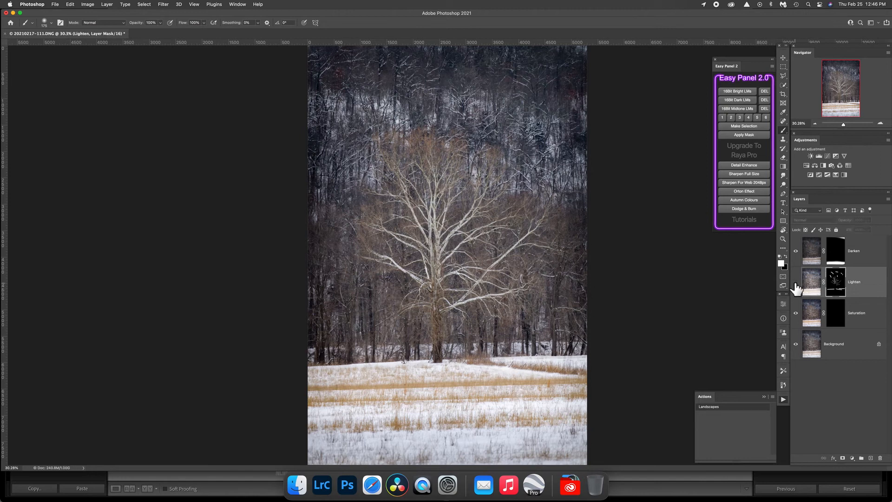
left_click(796, 282)
left_click(796, 282)
left_click(796, 282)
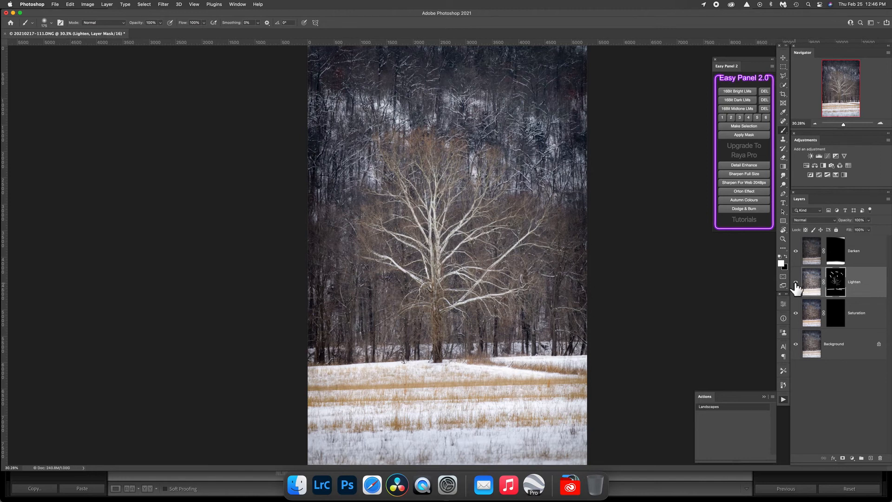
left_click(871, 230)
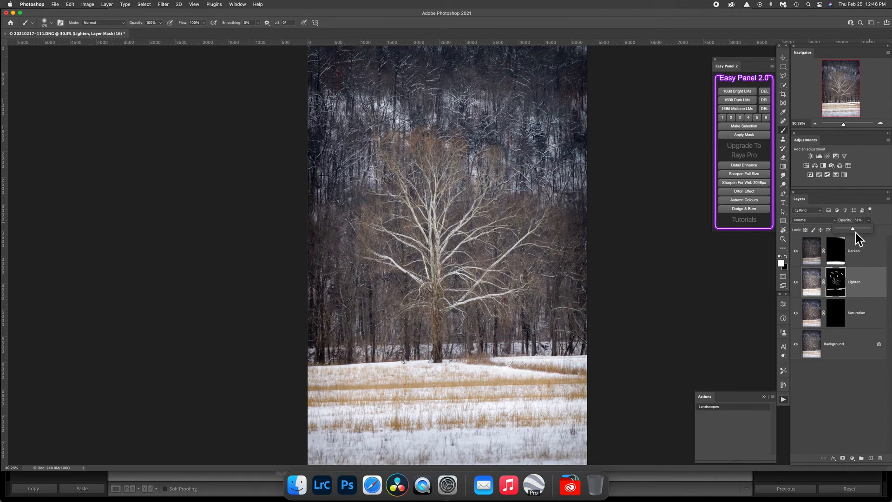
double_click(839, 283)
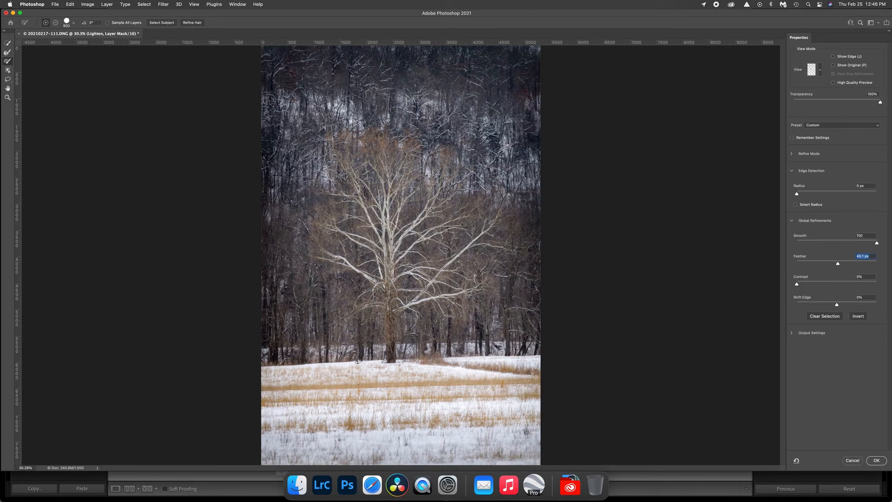
left_click(877, 460)
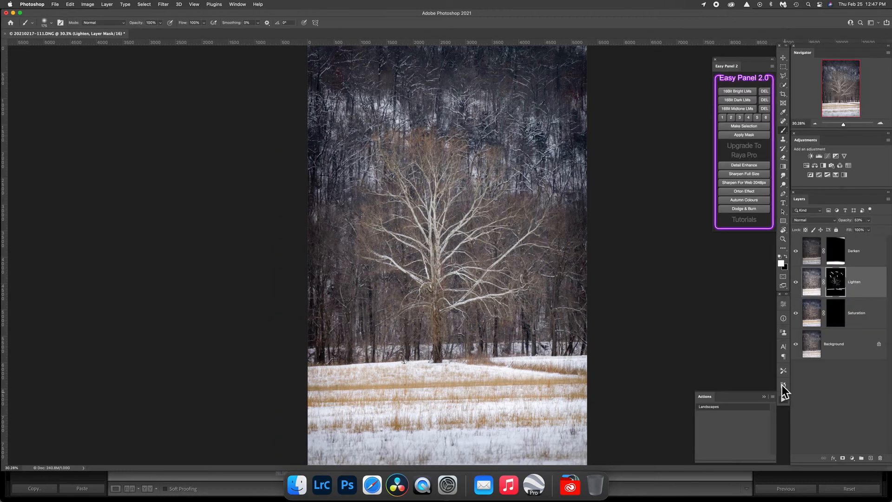
Paint white on the Saturation layer's mask over the tree's crown and outer branches and the golden field grass.
left_click(835, 320)
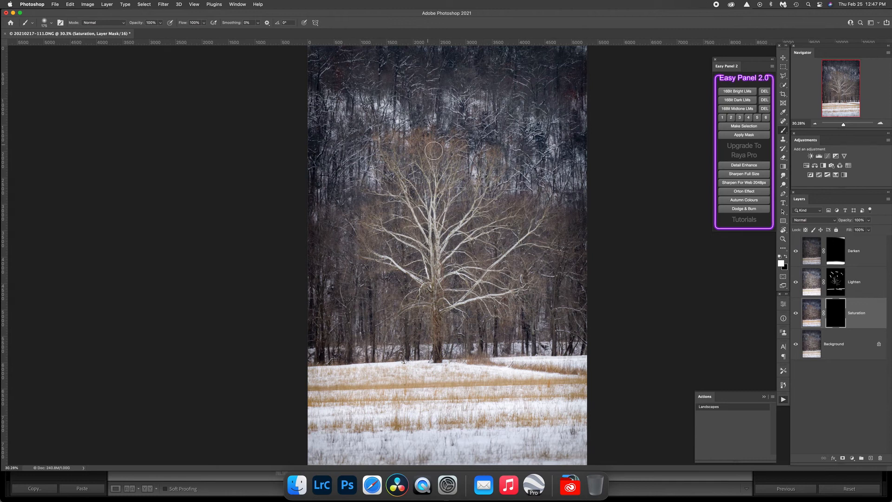
mouse_move(434, 151)
left_mouse_down()
mouse_move(461, 148)
mouse_move(491, 169)
mouse_move(485, 204)
mouse_move(548, 215)
left_mouse_up()
mouse_move(363, 221)
left_mouse_down()
mouse_move(410, 234)
mouse_move(369, 251)
mouse_move(385, 279)
mouse_move(411, 281)
left_mouse_up()
Lower the Saturation layer's opacity to 51% and refine its mask with Feather 83.6 px and Smooth 94.
left_click(796, 313)
left_click(797, 313)
left_click(869, 221)
double_click(835, 314)
left_click(847, 264)
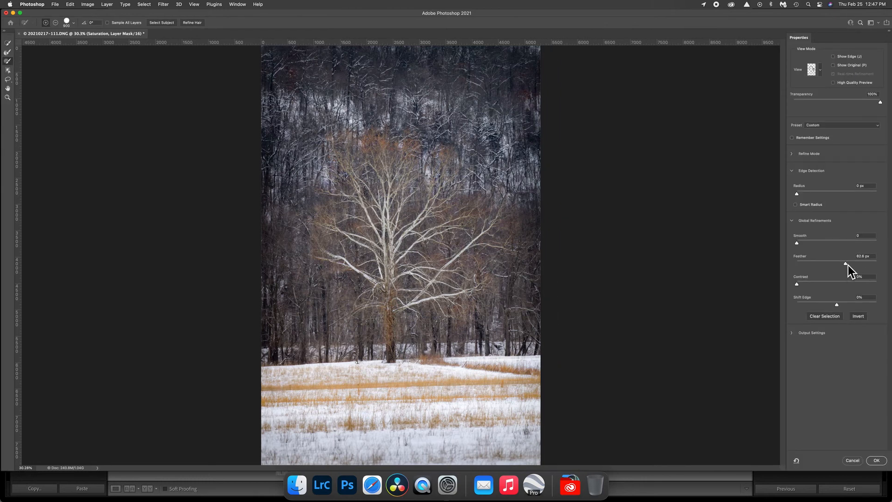
left_click(873, 244)
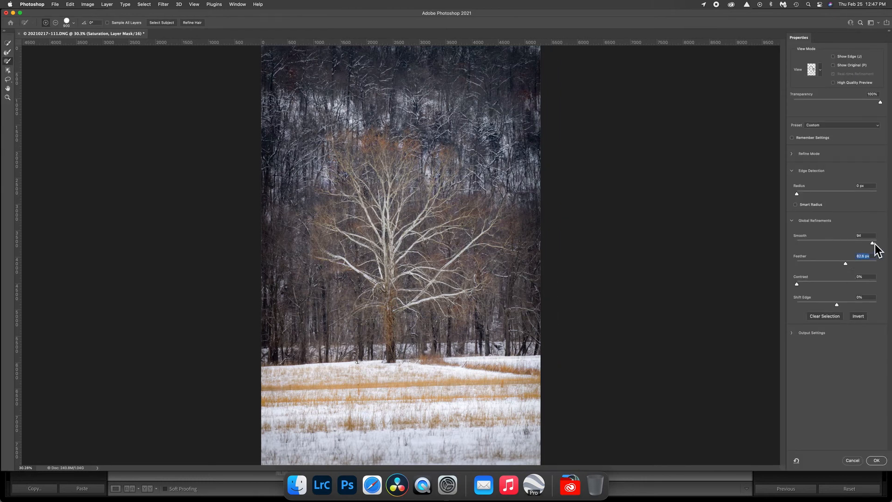
left_click(885, 461)
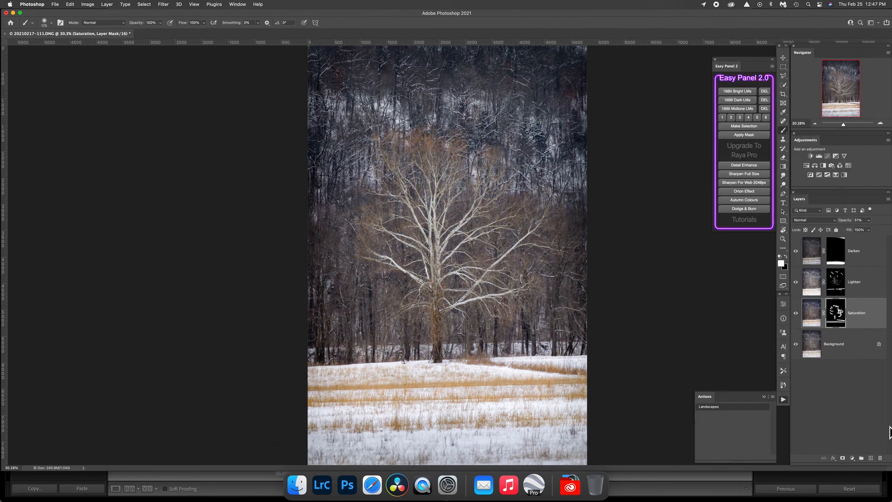
Compare the image with each adjustment layer hidden and shown, and lower the Saturation layer's opacity to 41%.
left_click(796, 252)
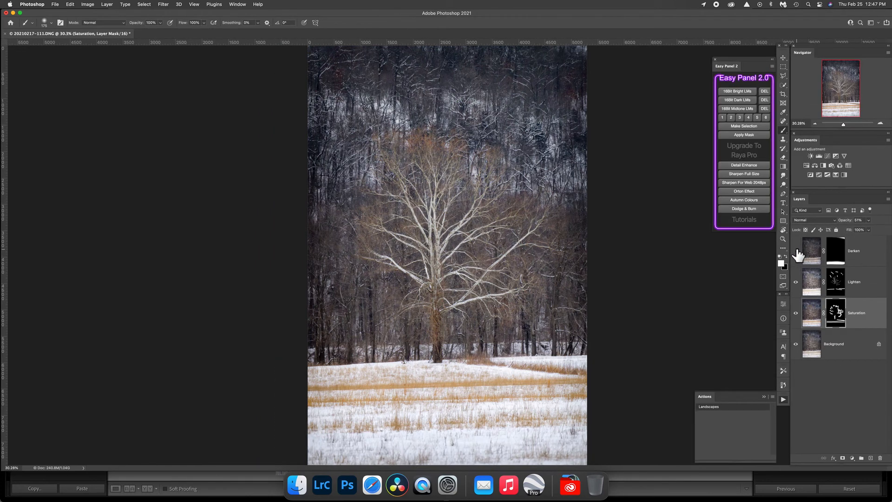
left_click(797, 252)
left_click(796, 252)
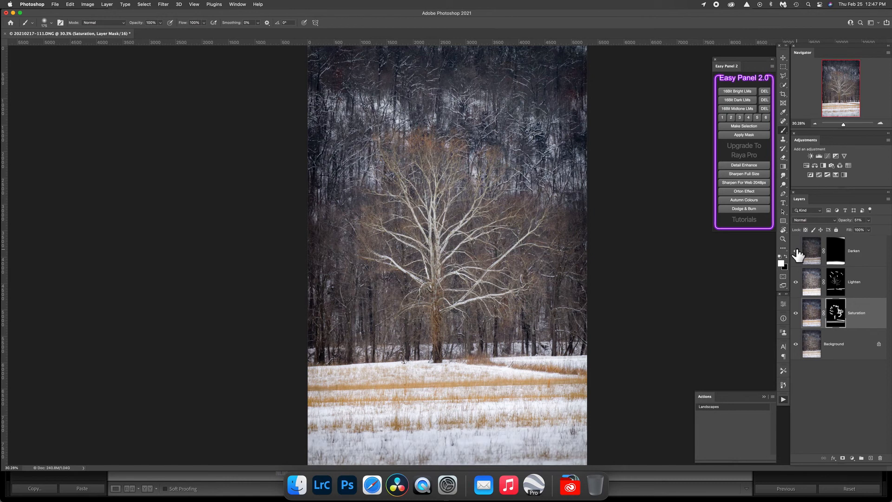
left_click(796, 282)
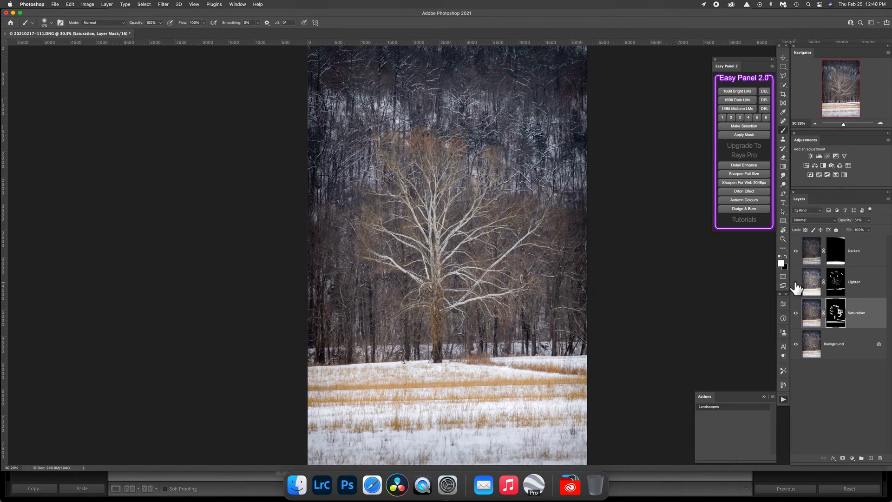
left_click(796, 283)
left_click(869, 221)
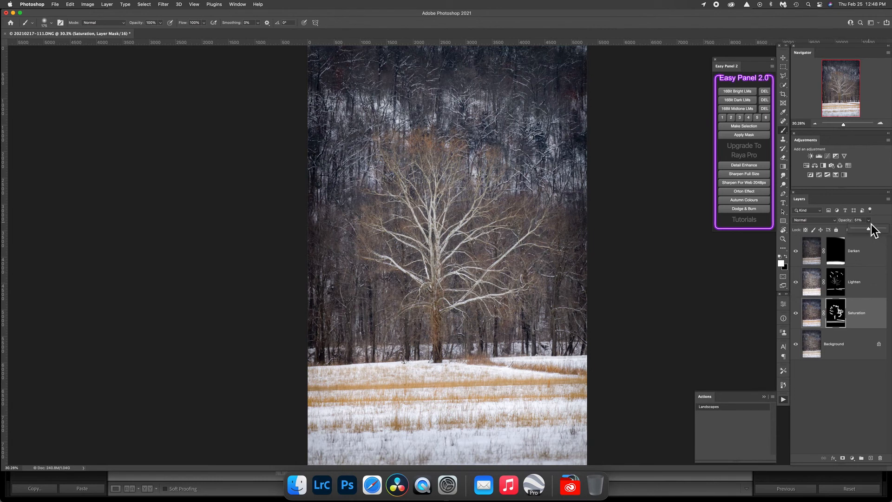
left_click_drag(871, 225, 868, 225)
left_click(796, 314)
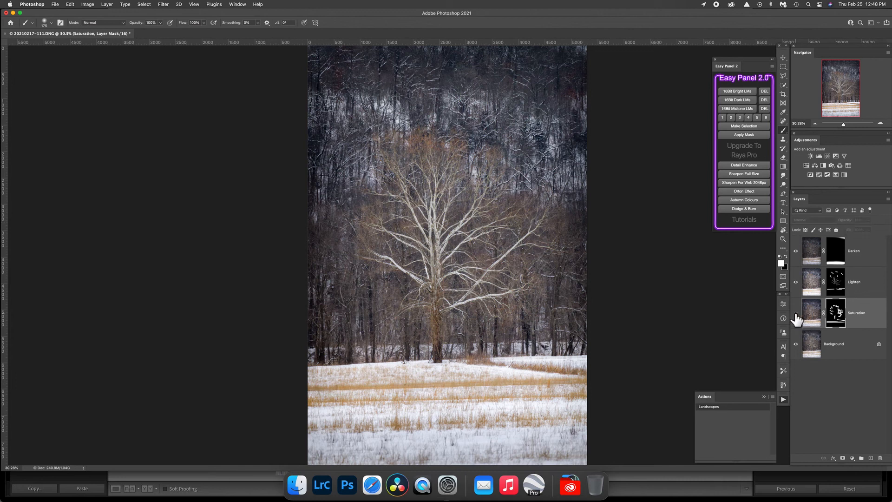
left_click(796, 314)
left_click(796, 314)
left_click(796, 314)
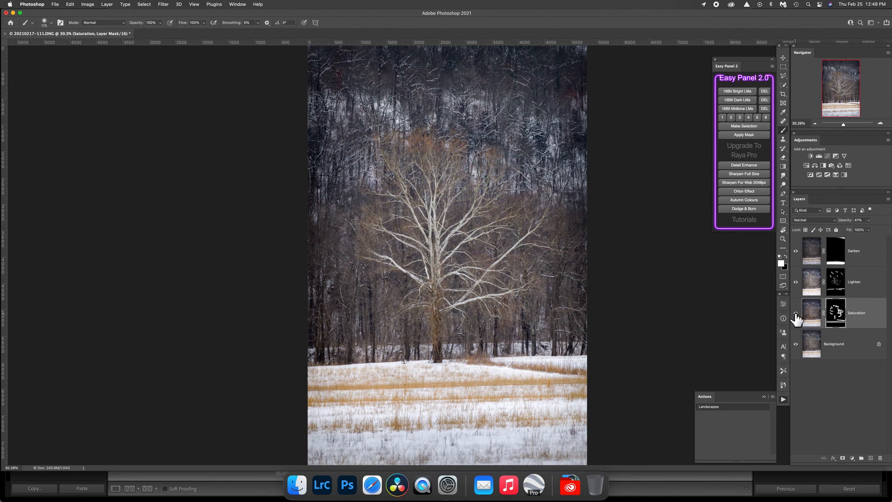
Flatten the image and apply the Easy Panel's Detail Enhance action to it.
right_click(871, 328)
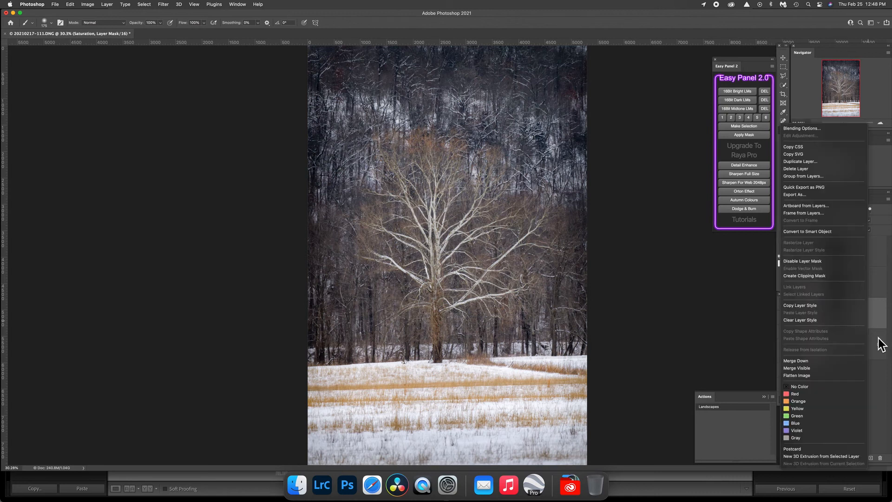
left_click(824, 375)
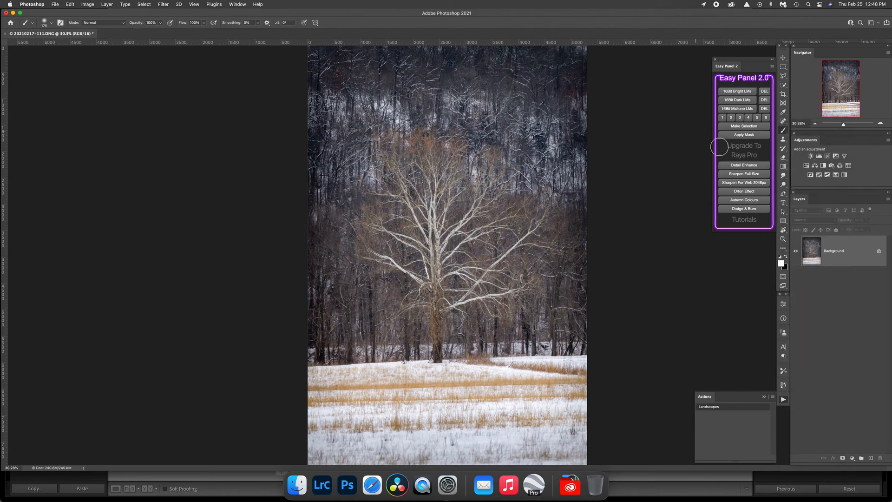
left_click(752, 166)
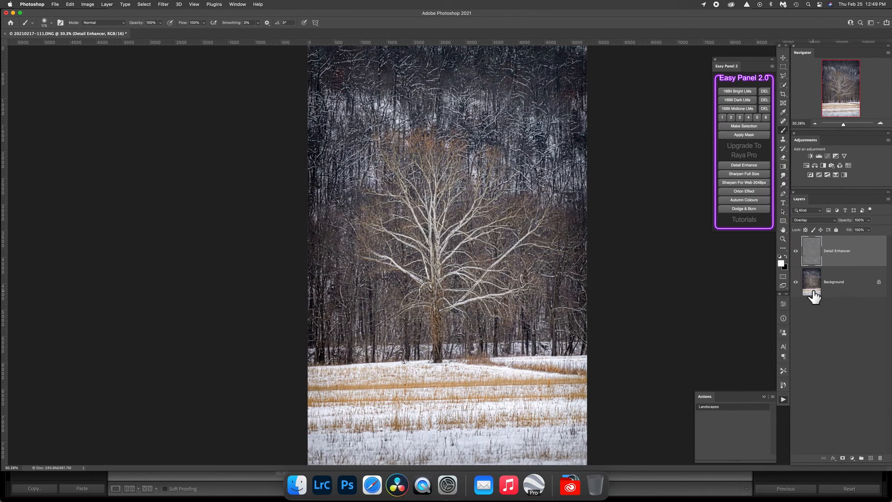
Lower the Detail Enhancer layer's opacity to 21% and compare the image with that layer hidden and shown.
left_click(797, 251)
left_click(796, 251)
left_click(796, 252)
left_click(796, 251)
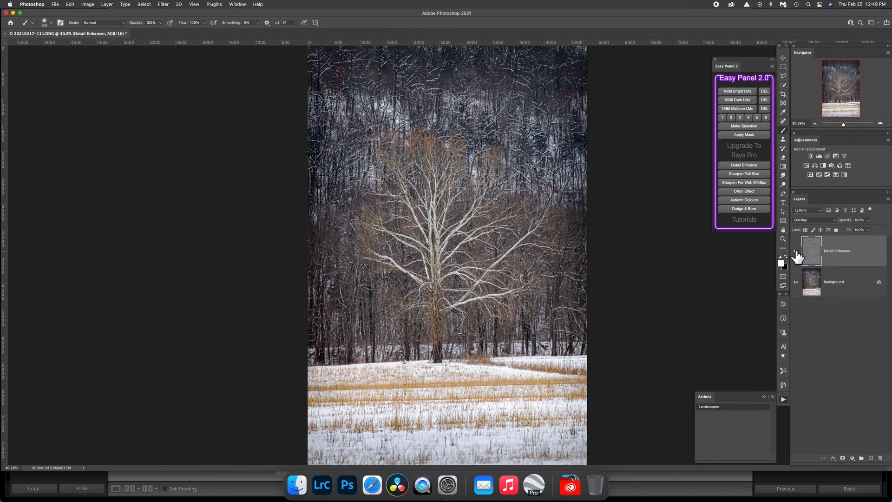
left_click(870, 229)
left_click(844, 230)
left_click(797, 251)
left_click(796, 252)
Examine the tree's branches close up with the Detail Enhancer layer hidden and shown.
left_click(783, 239)
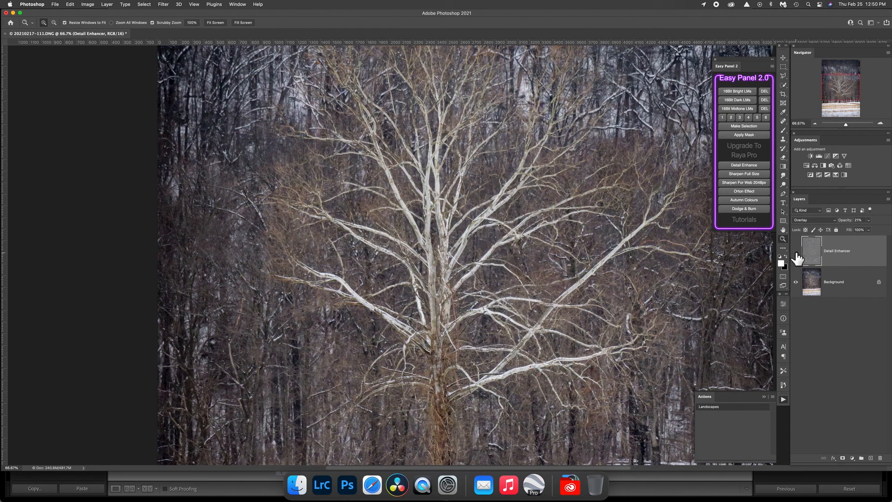
left_click(797, 254)
left_click(796, 253)
left_click(796, 253)
left_click(796, 254)
Flatten the detail-enhanced image and save it back to Lightroom.
right_click(855, 286)
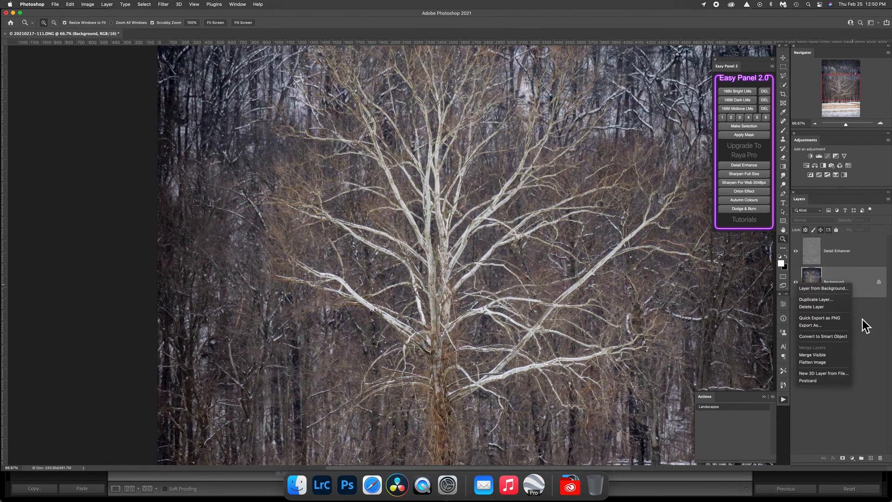
left_click(831, 363)
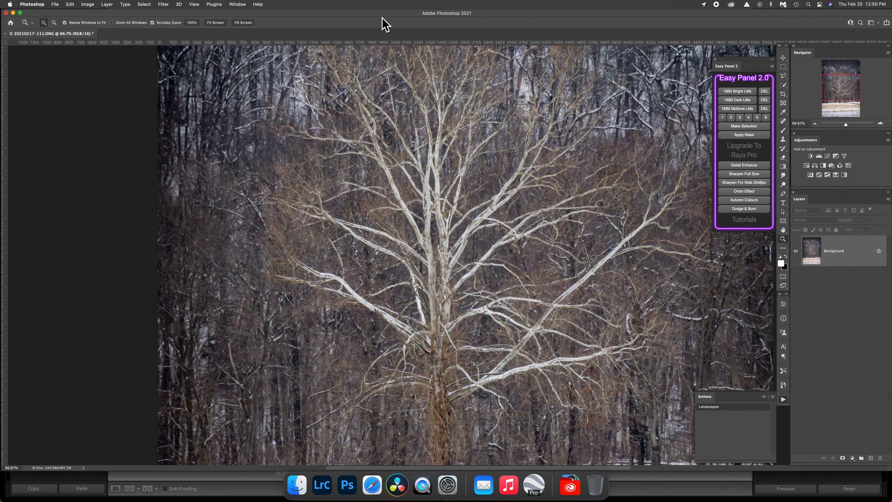
left_click(215, 23)
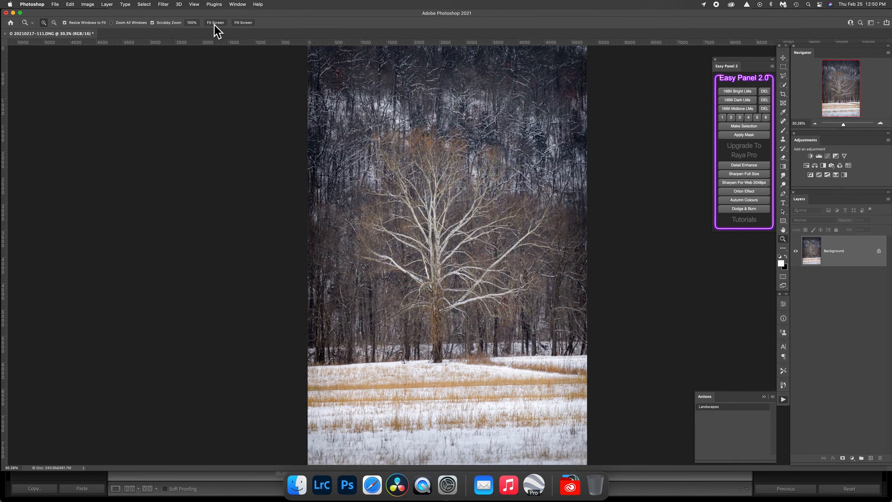
key("super+s")
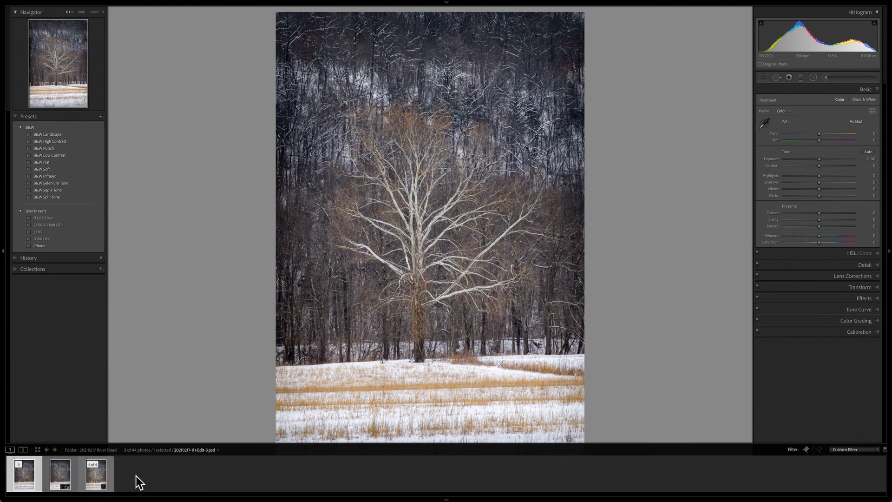
In Lightroom, compare the new Photoshop edit with the original DNG and the earlier edited version.
key("t")
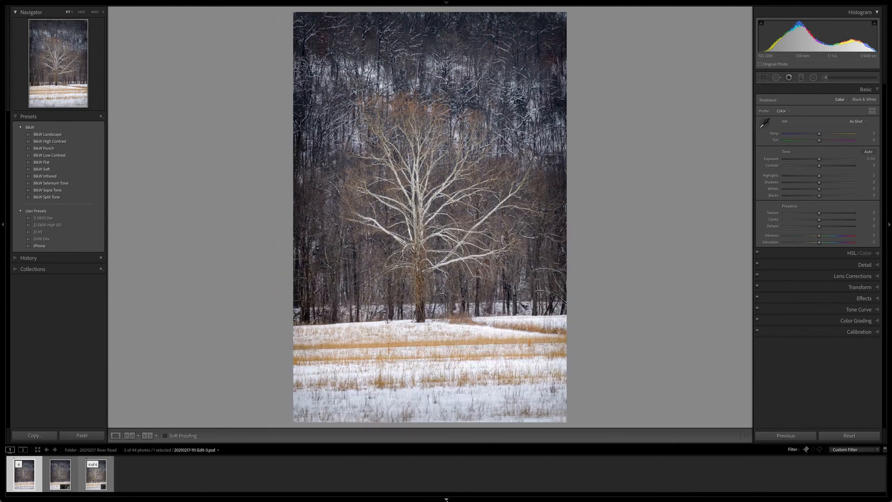
left_click(68, 476)
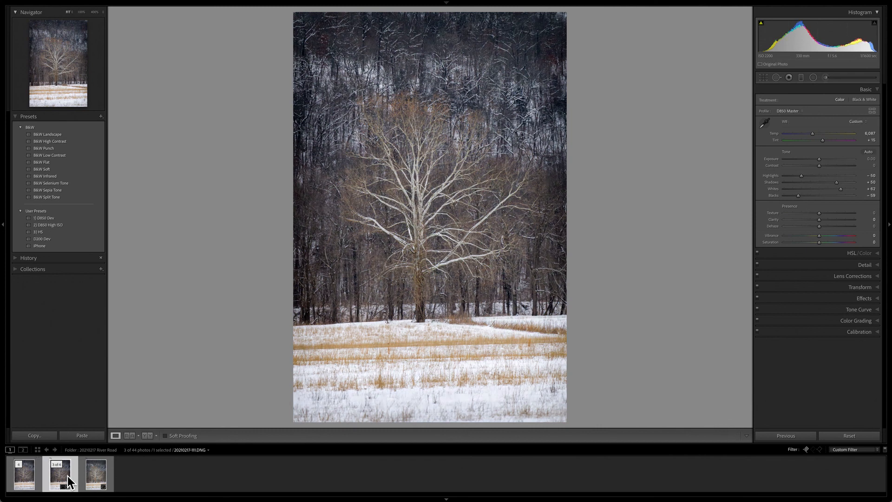
left_click(98, 476)
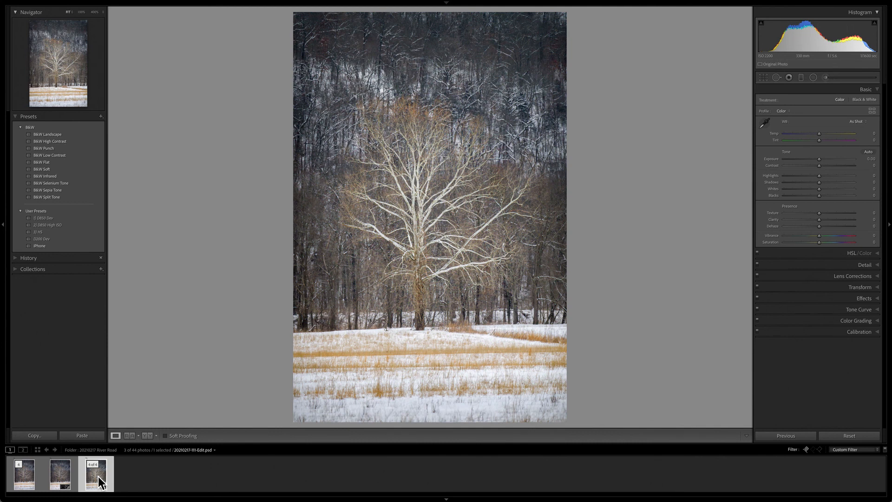
left_click(24, 476)
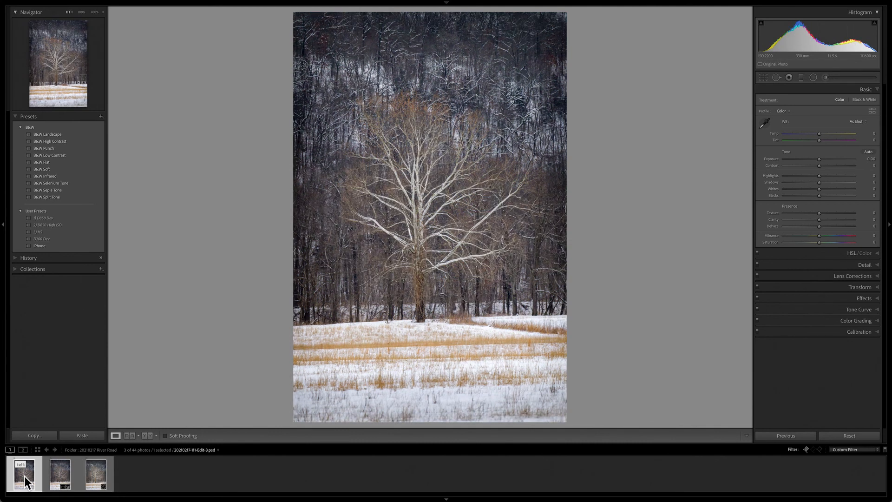